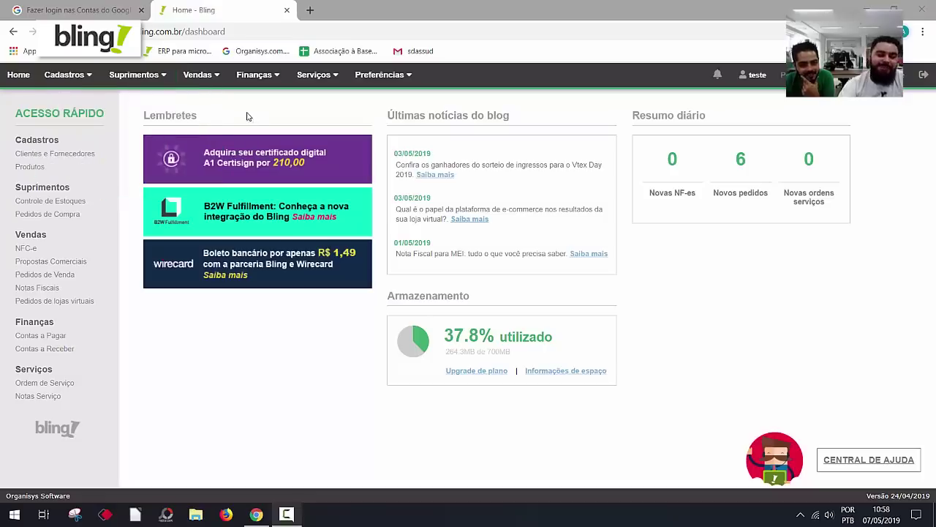
Step: Generate the Relatório de Pagamentos from the finance reports for the custom date range 01/05/2019 to 31/05/2019
mouse_move(255, 79)
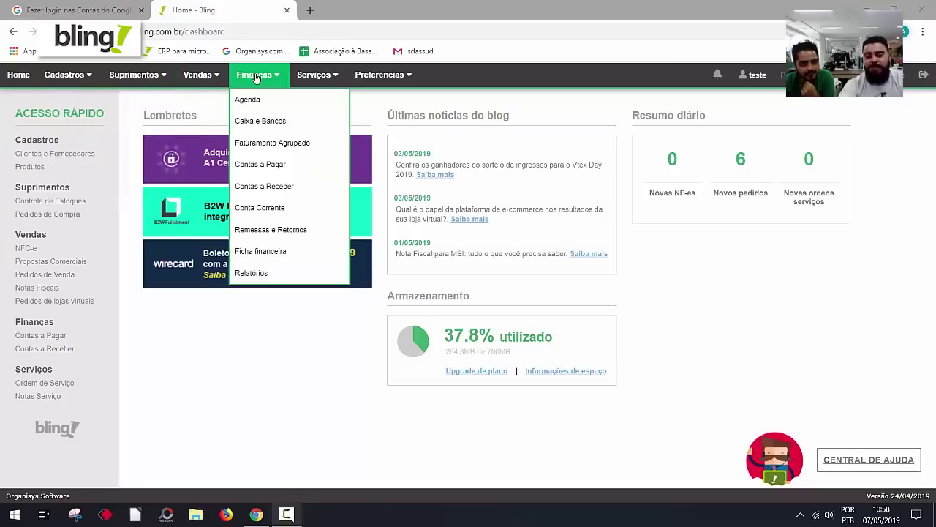
left_click(253, 273)
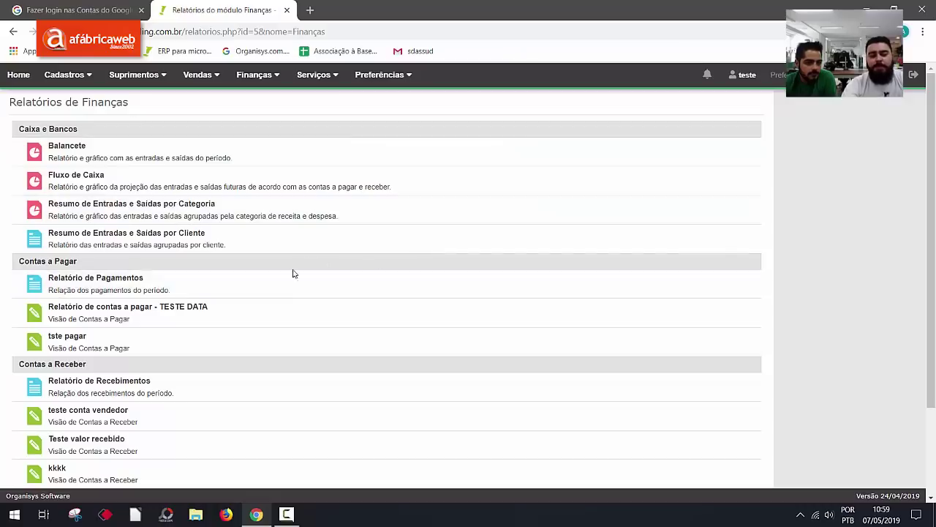
left_click(206, 288)
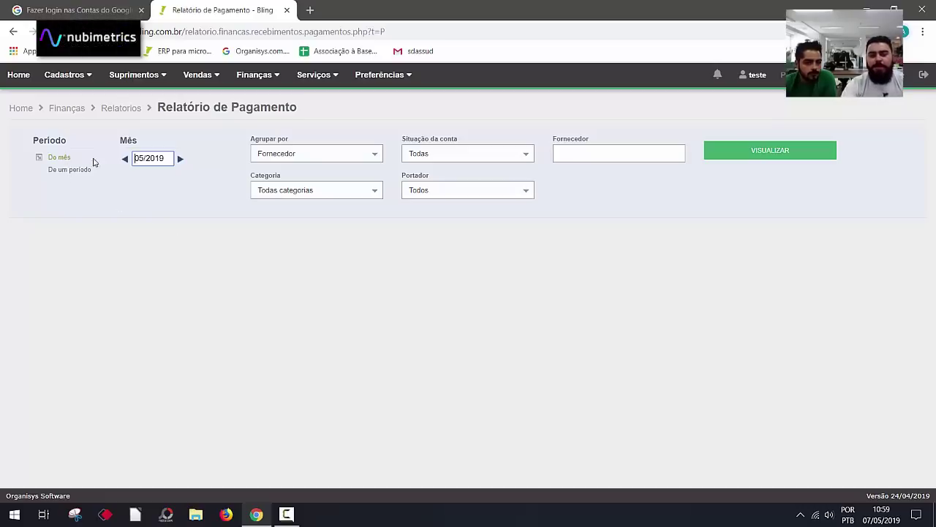
left_click(66, 169)
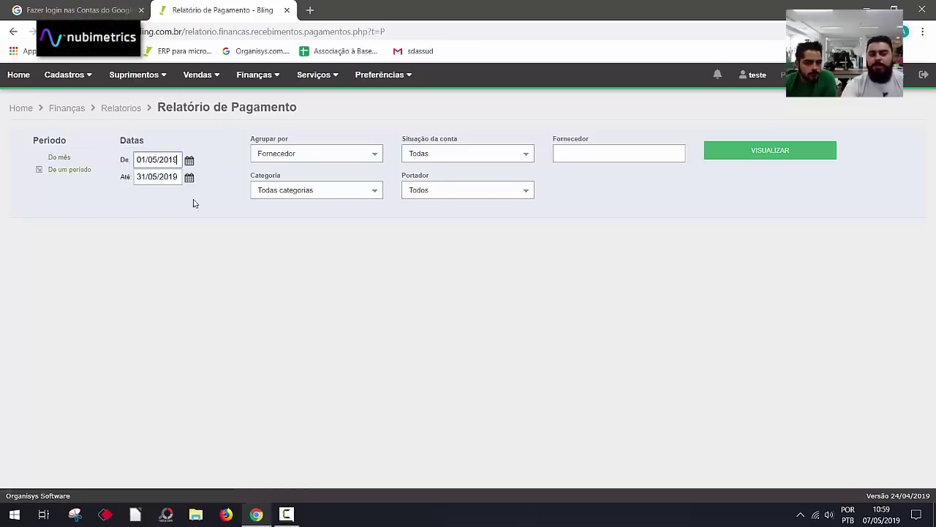
left_click(747, 155)
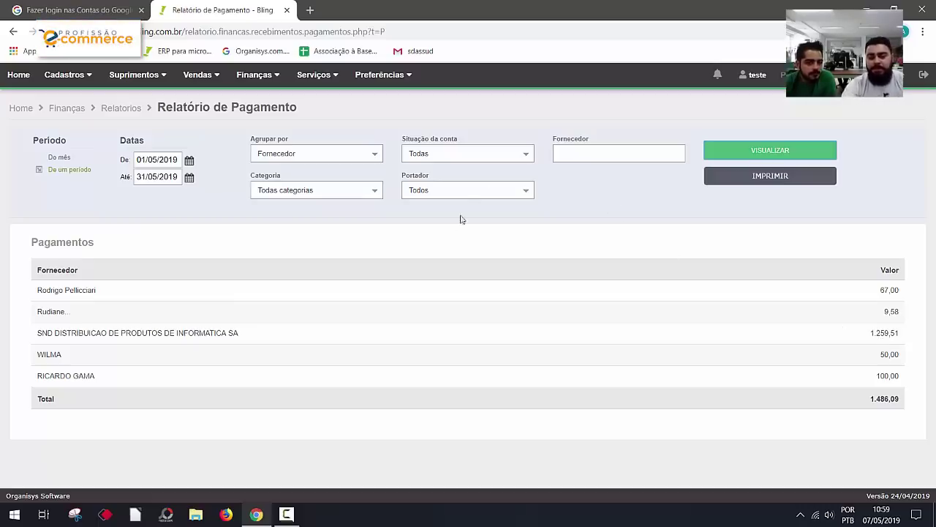
Step: Review the payment report's available options for grouping, category, account status and Portador without changing any filter
left_click(308, 154)
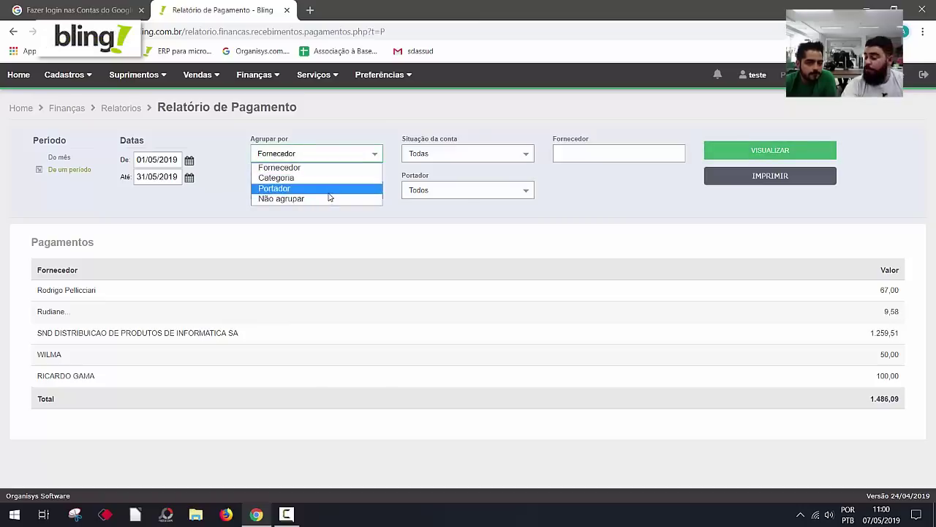
left_click(232, 218)
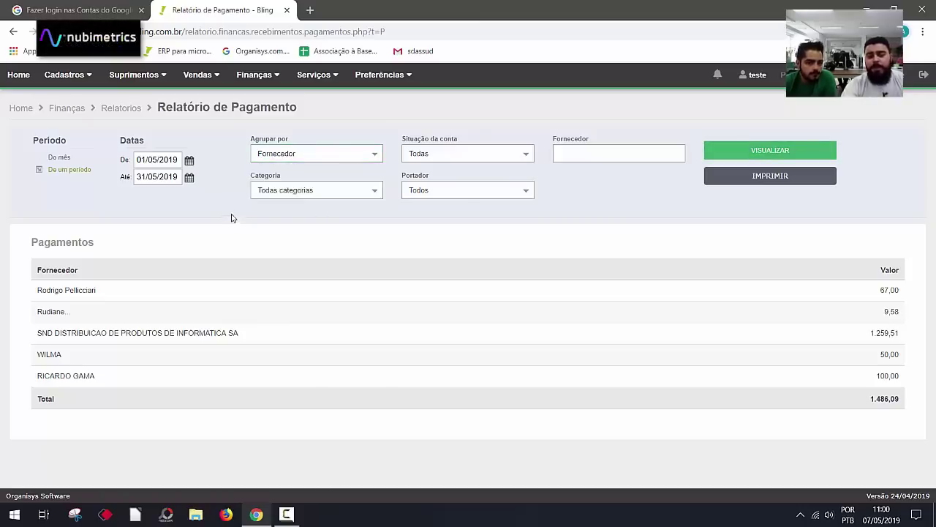
left_click(296, 193)
scroll(321, 282, "down", 3)
scroll(322, 282, "up", 3)
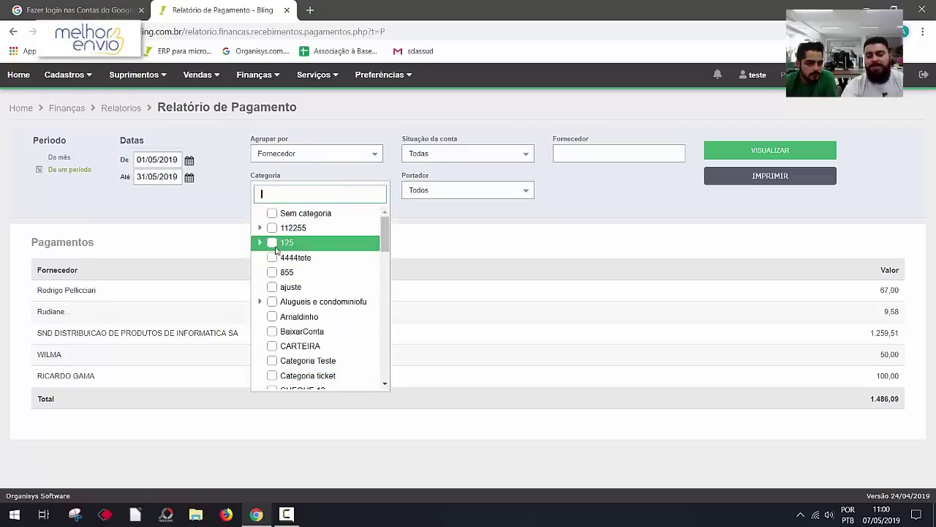
left_click(224, 213)
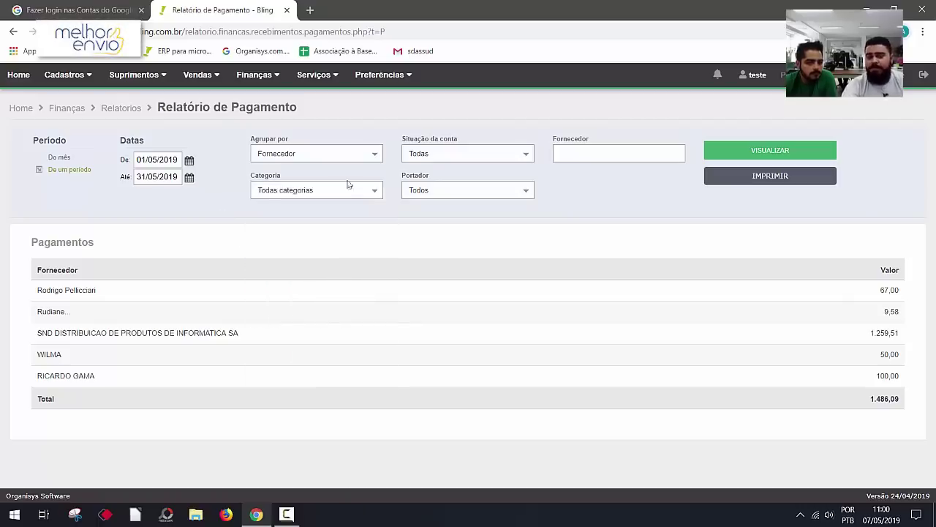
left_click(443, 156)
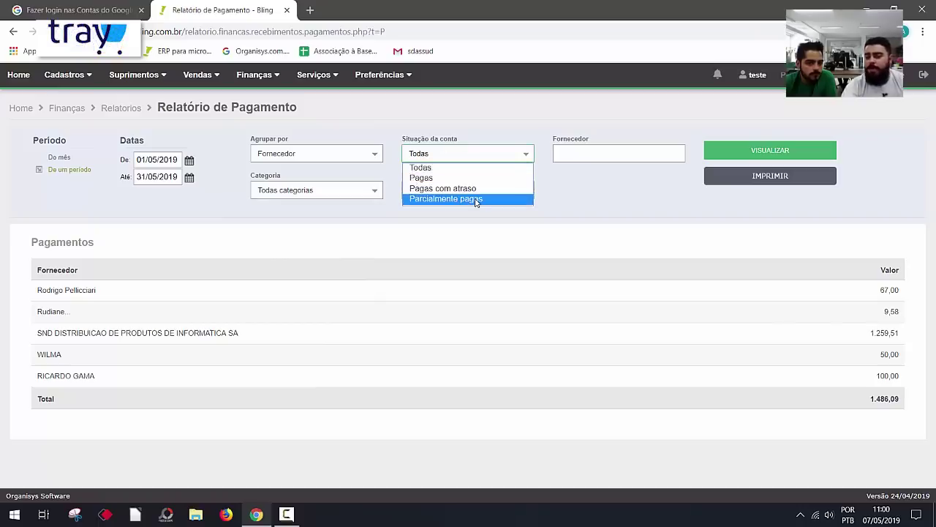
left_click(526, 214)
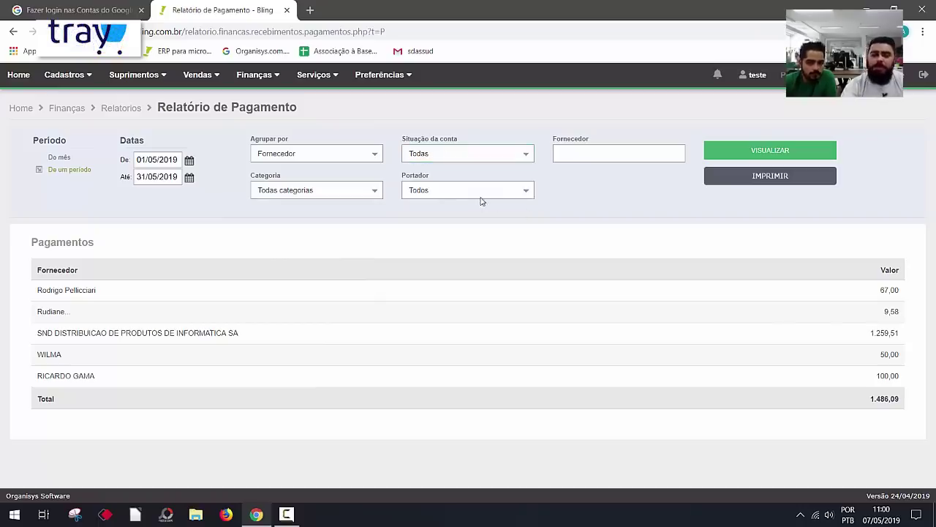
left_click(474, 192)
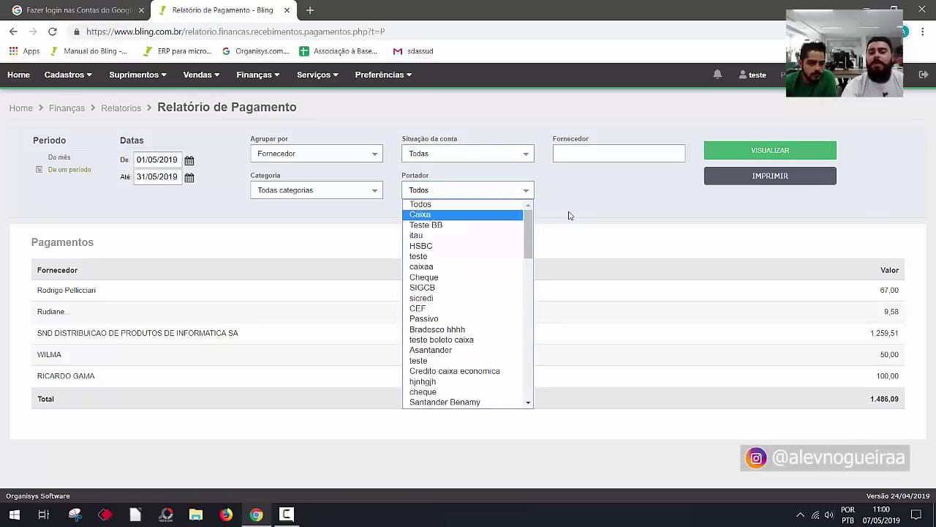
left_click(556, 160)
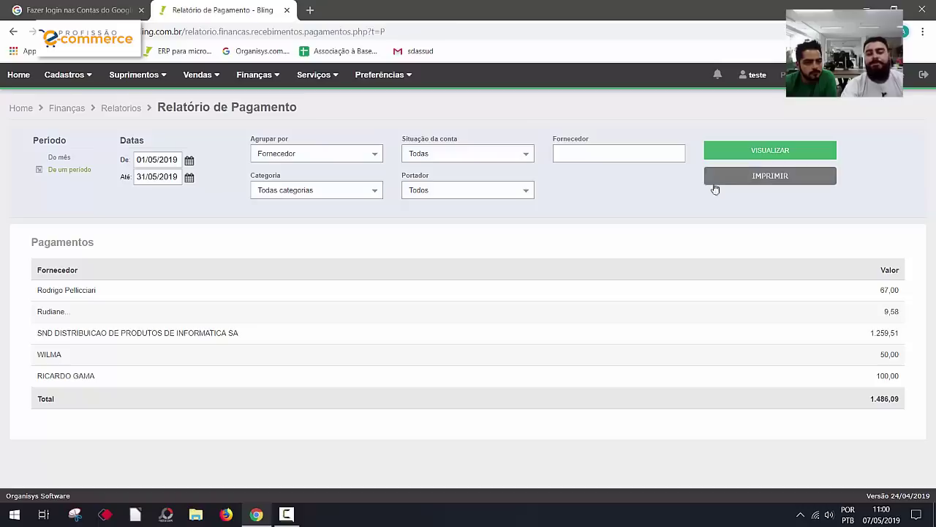
Step: Generate the Relatório de Recebimentos for the custom date range 01/05/2019 to 31/05/2019, keeping it grouped by Cliente
left_click(125, 109)
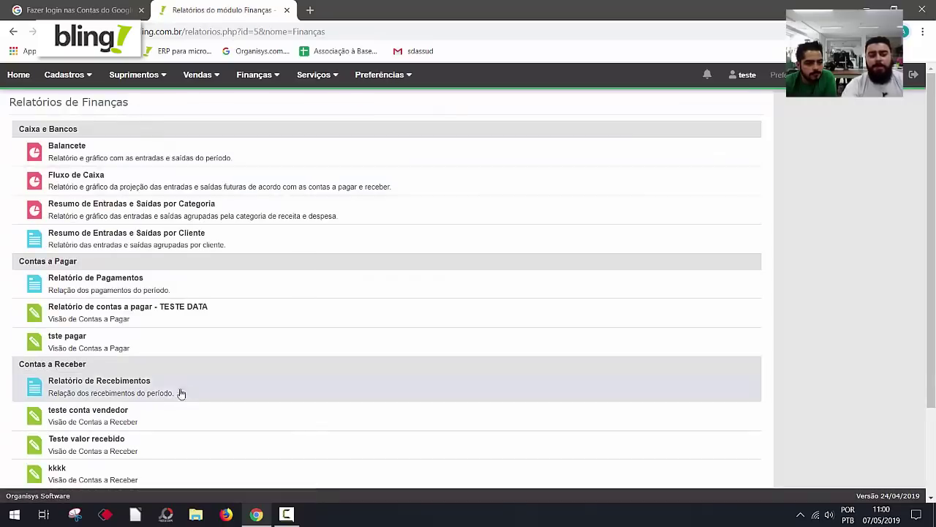
left_click(161, 393)
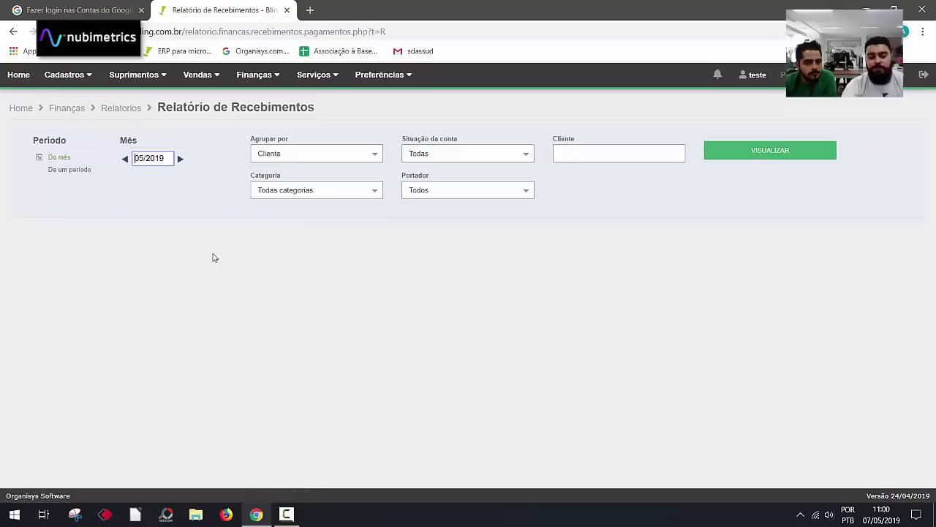
left_click(76, 174)
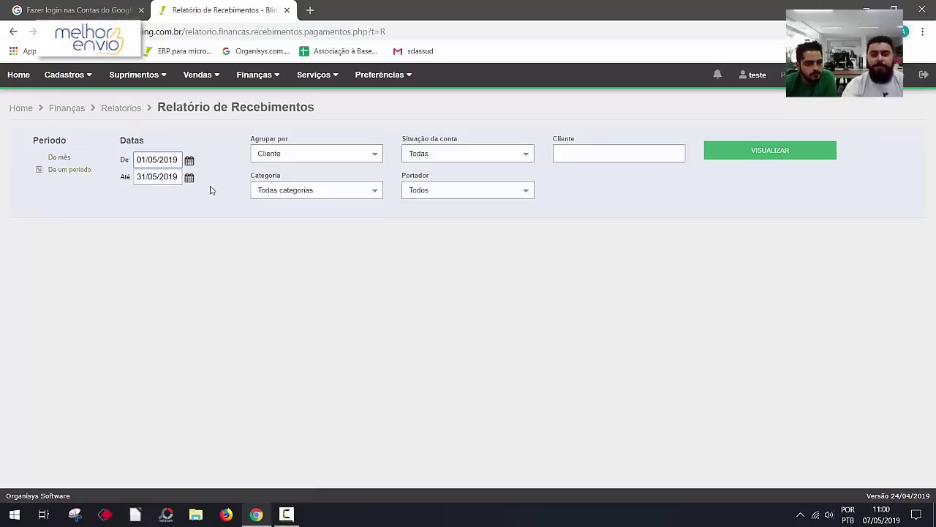
left_click(300, 157)
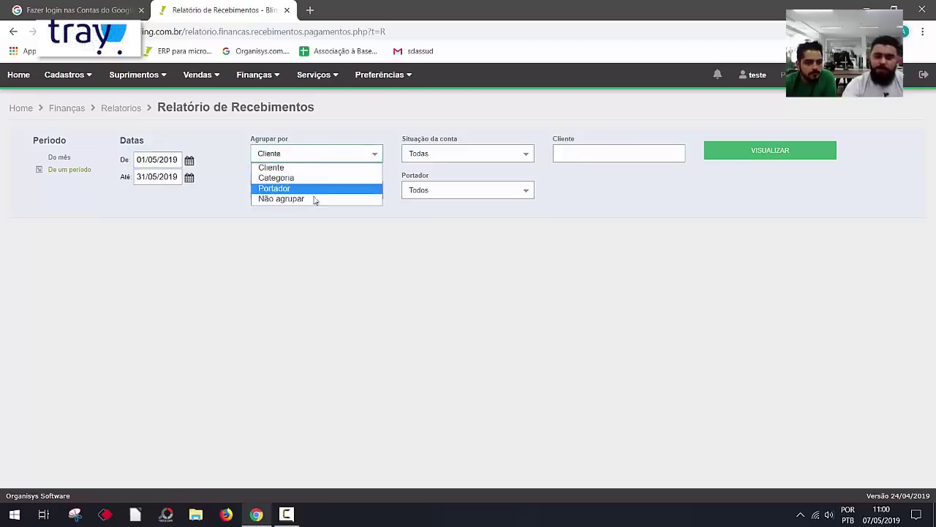
left_click(212, 210)
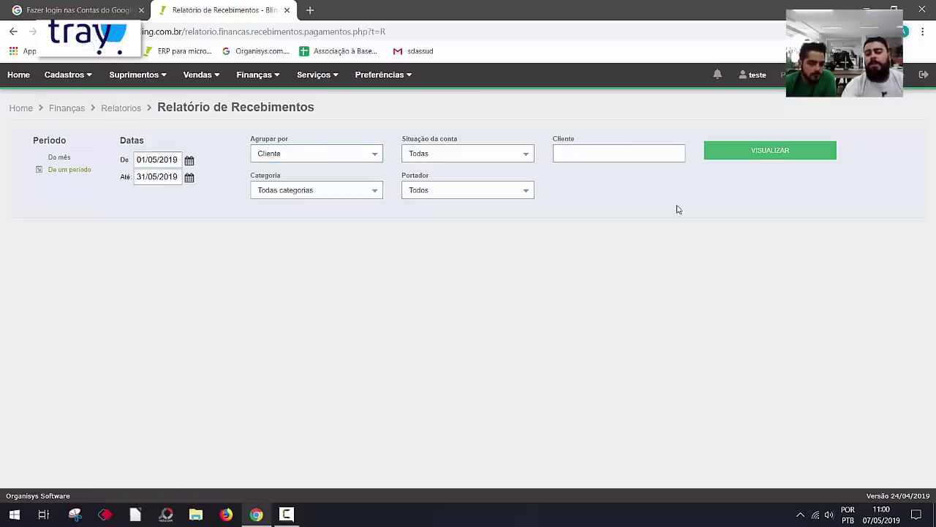
left_click(769, 151)
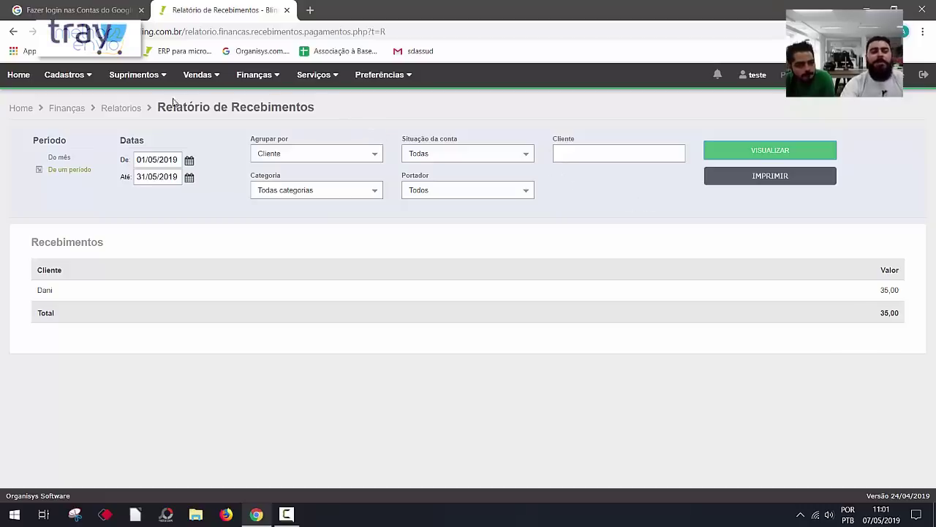
Step: Generate the Resumo de Entradas e Saídas por Categoria for 01/05/2019 to 31/05/2019 and review its tables and charts
left_click(124, 110)
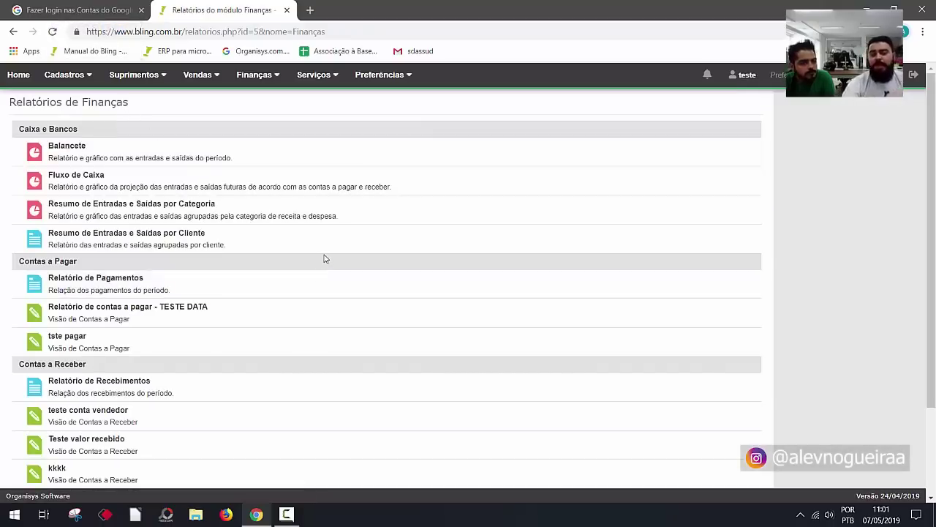
left_click(232, 210)
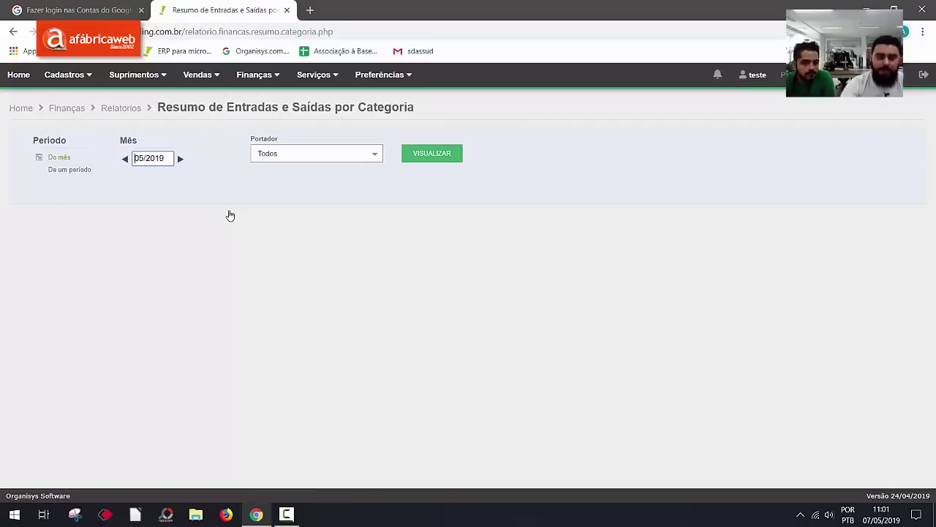
left_click(73, 171)
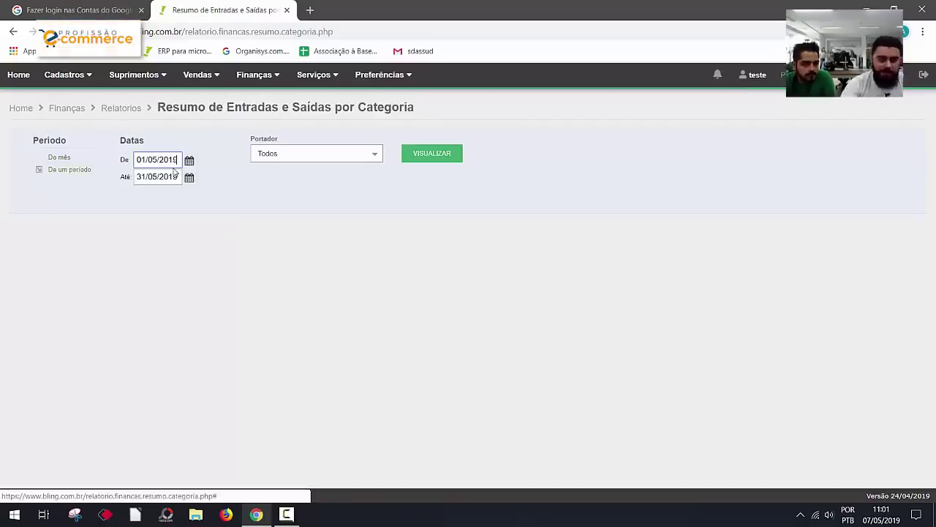
left_click(432, 153)
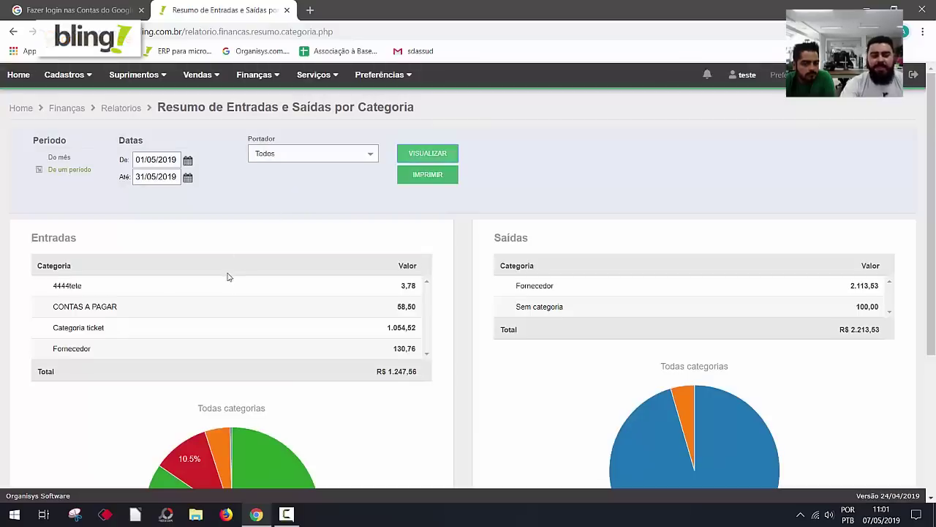
scroll(306, 342, "down", 2)
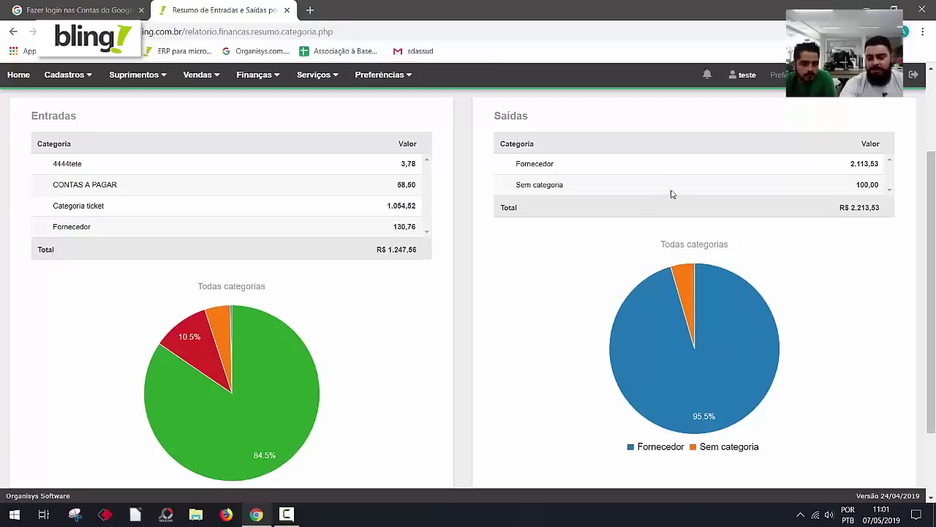
scroll(574, 256, "up", 1)
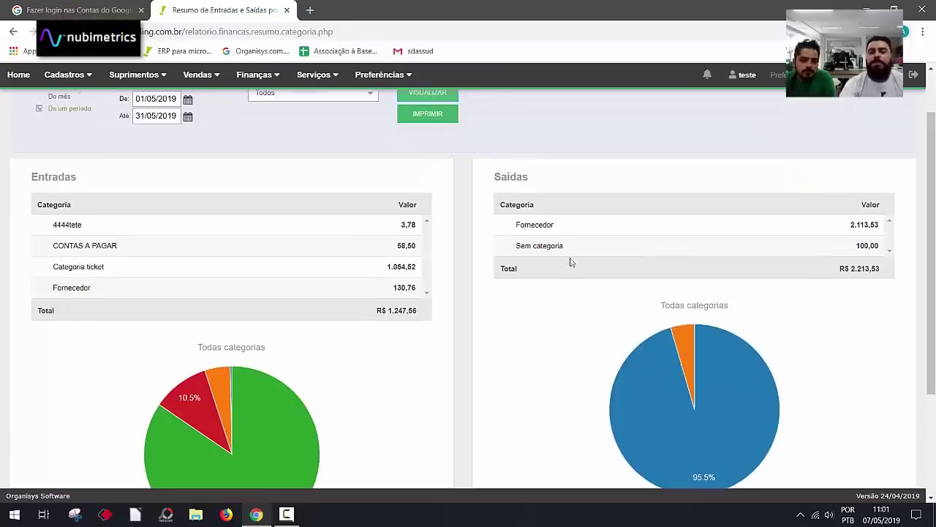
scroll(560, 268, "up", 1)
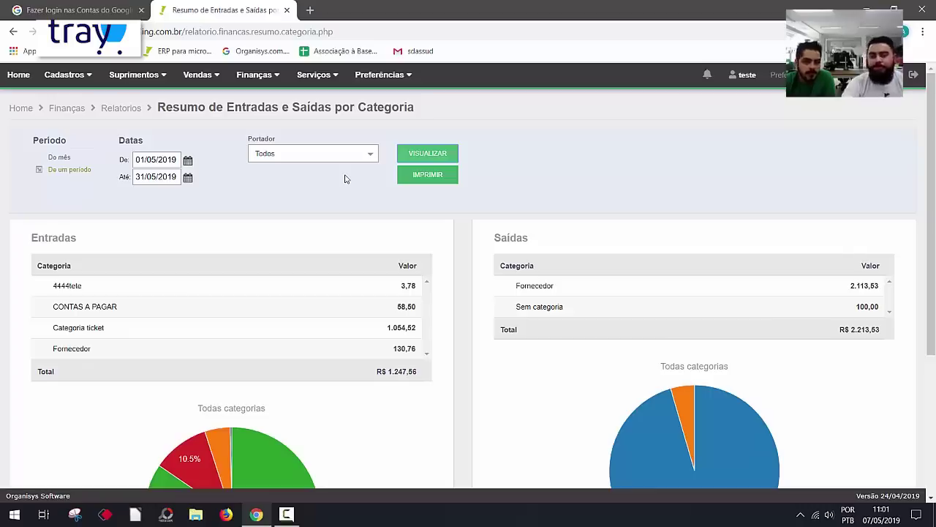
Step: Generate the Fluxo de Caixa report for 07/05/2019 to 31/05/2019 with the bank float and the payments and receipts options enabled
left_click(118, 110)
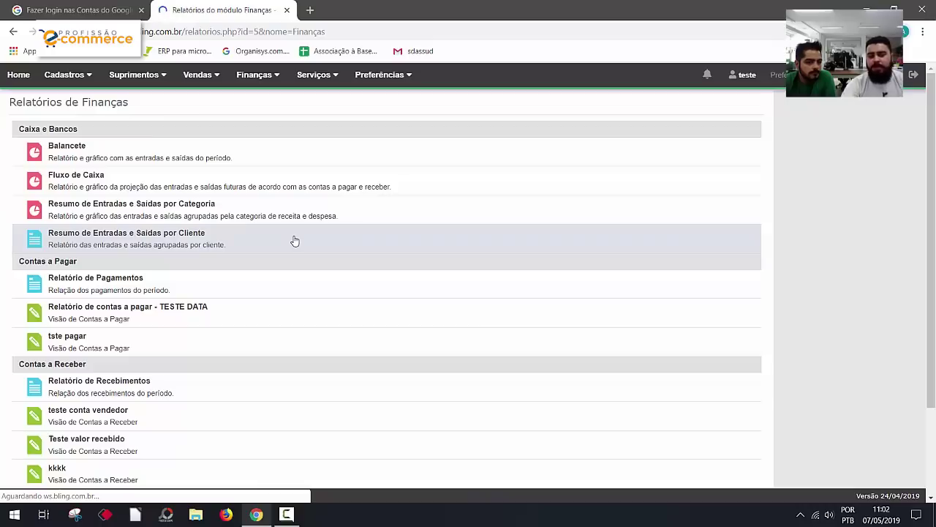
left_click(241, 183)
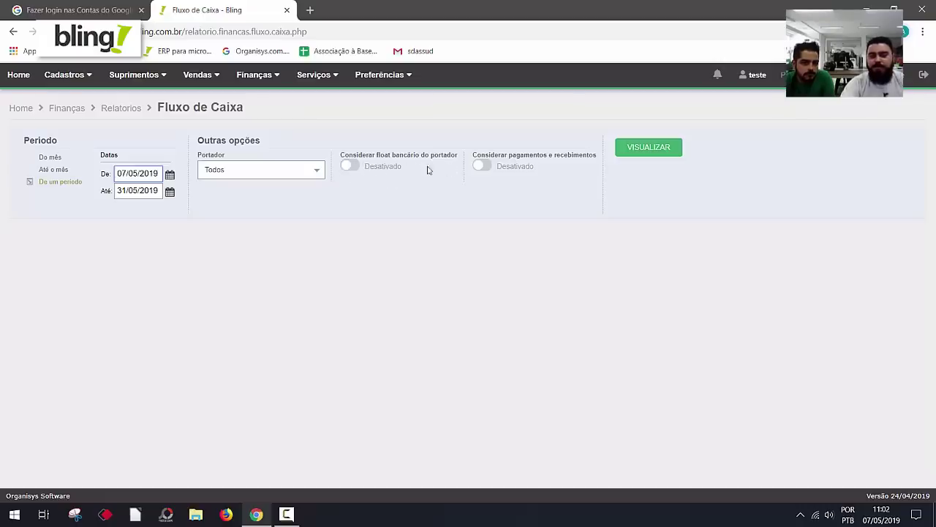
left_click(345, 165)
left_click(484, 168)
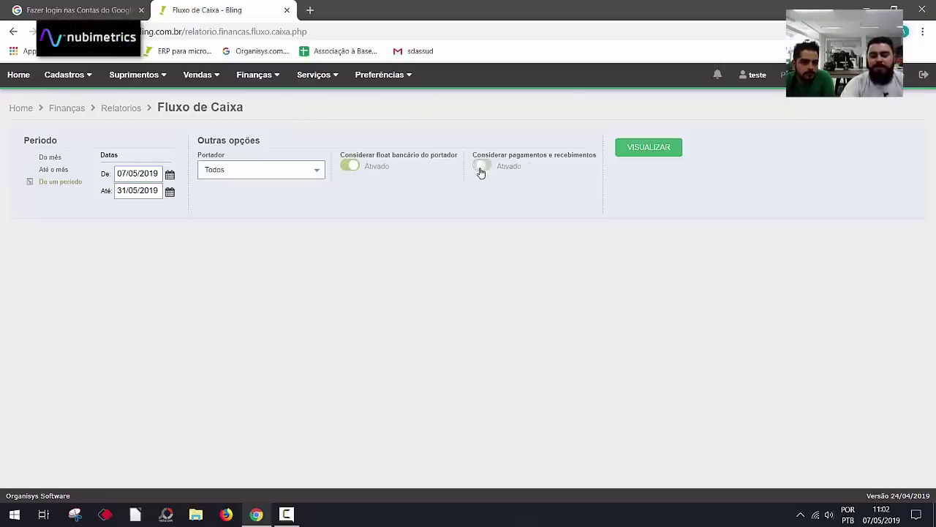
left_click(648, 149)
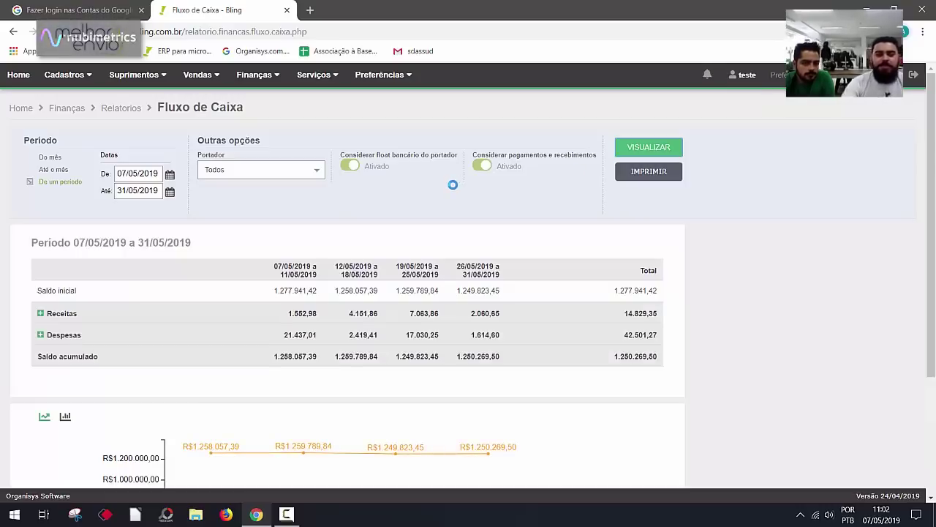
Step: Expand Receitas in the cash flow table and examine the revenue of each category per week
left_click(40, 315)
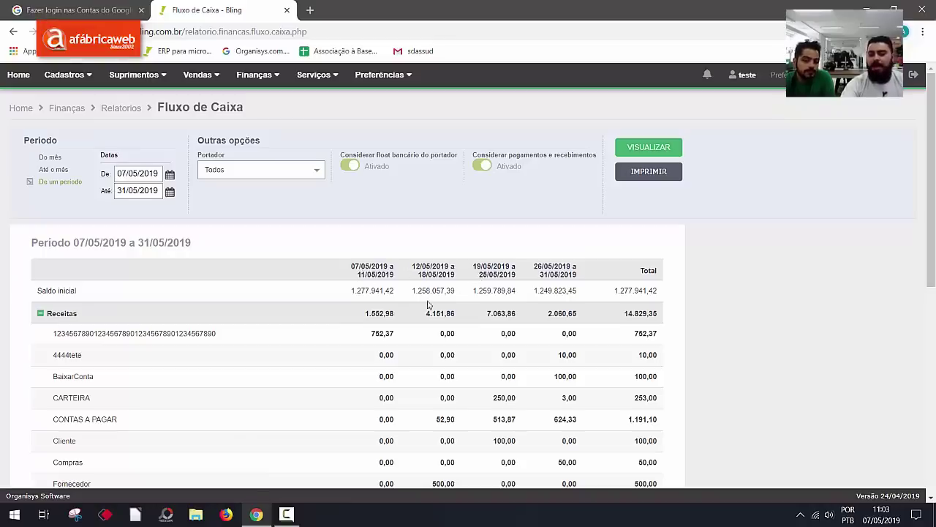
scroll(378, 242, "down", 1)
scroll(374, 241, "down", 1)
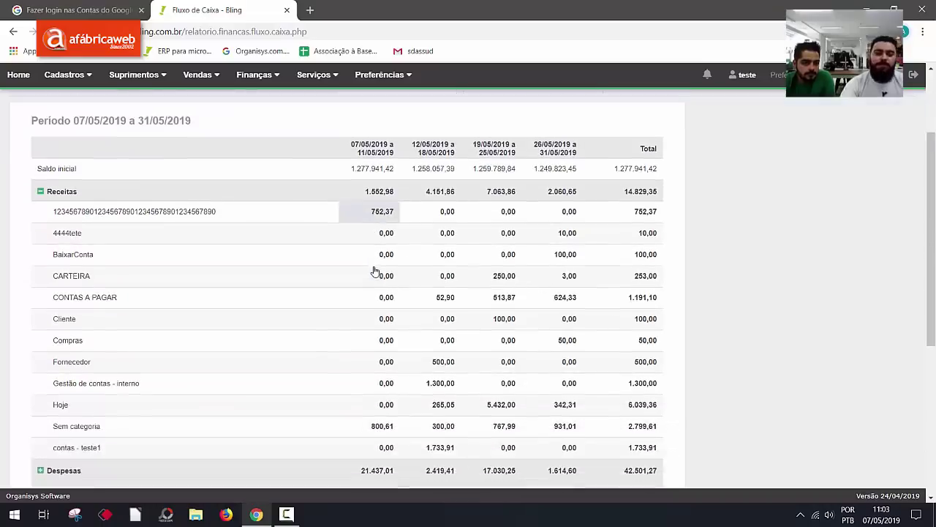
scroll(375, 270, "down", 1)
scroll(385, 268, "up", 1)
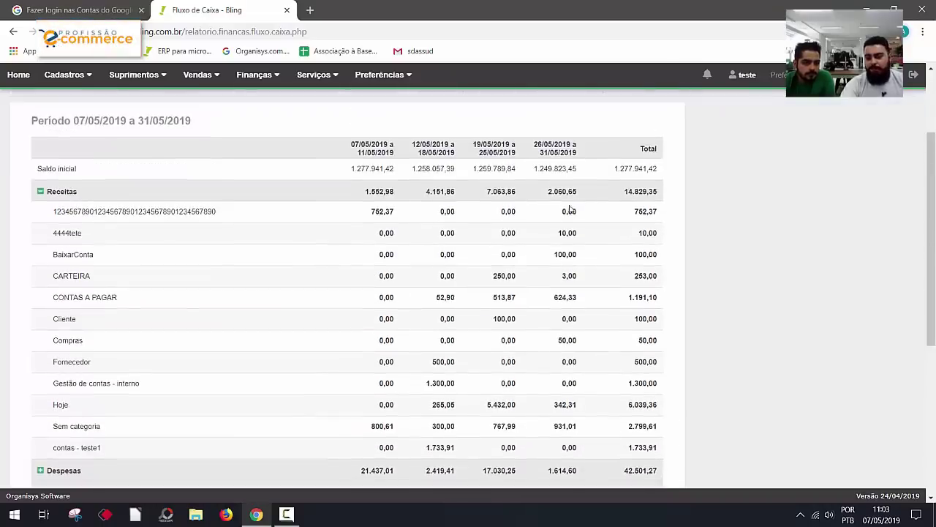
scroll(657, 179, "down", 1)
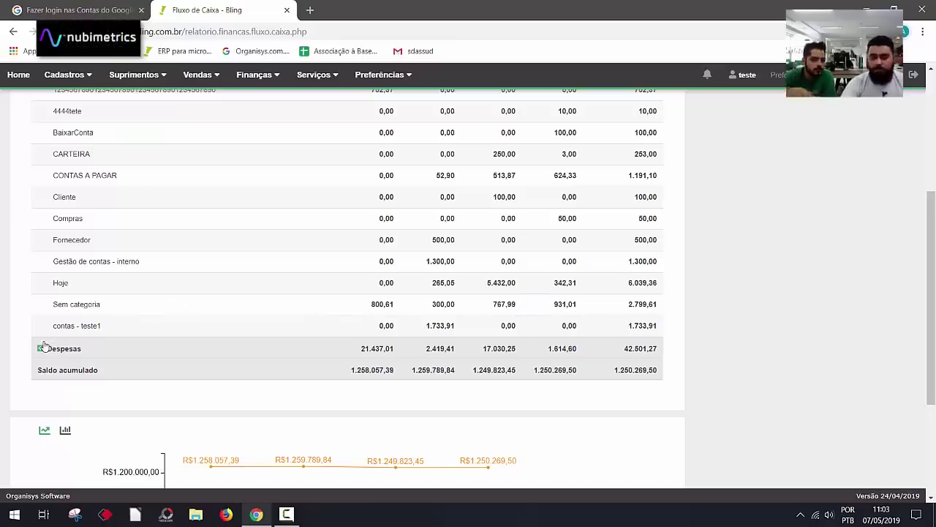
scroll(46, 344, "up", 2)
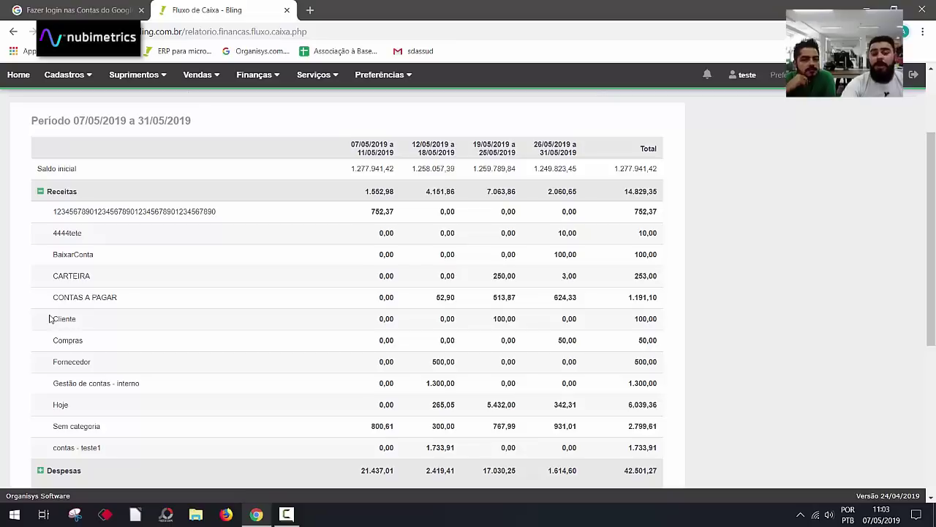
Step: Expand Despesas in the cash flow table and examine the expenses of each category per week alongside Receitas
scroll(89, 293, "up", 1)
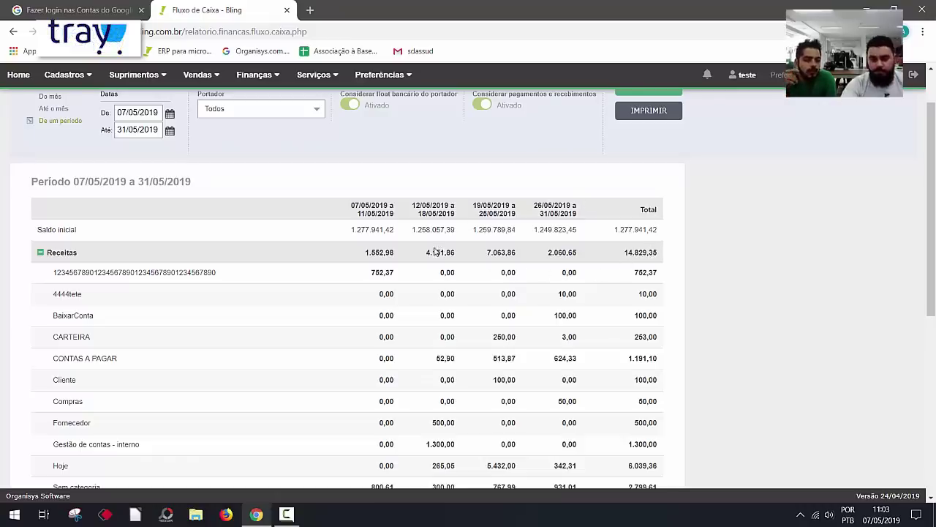
scroll(410, 263, "down", 1)
scroll(285, 291, "down", 1)
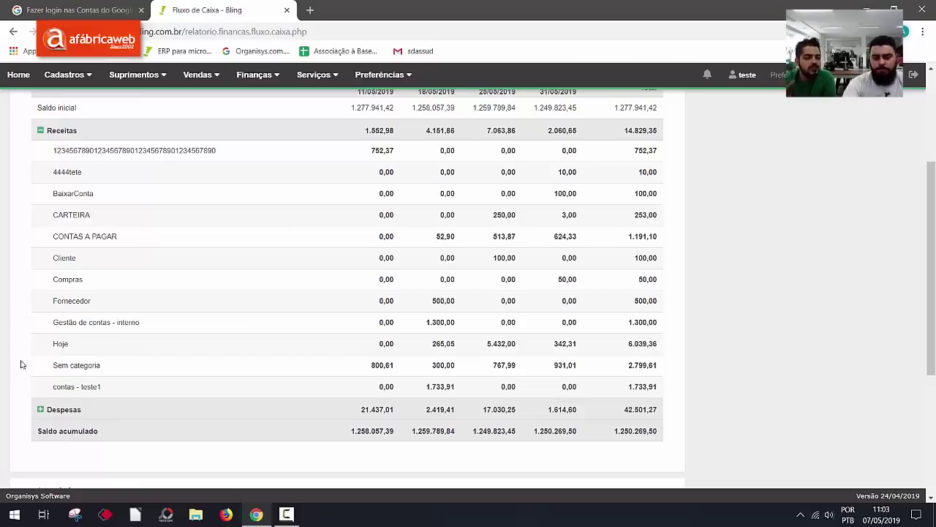
left_click(40, 409)
scroll(24, 364, "down", 1)
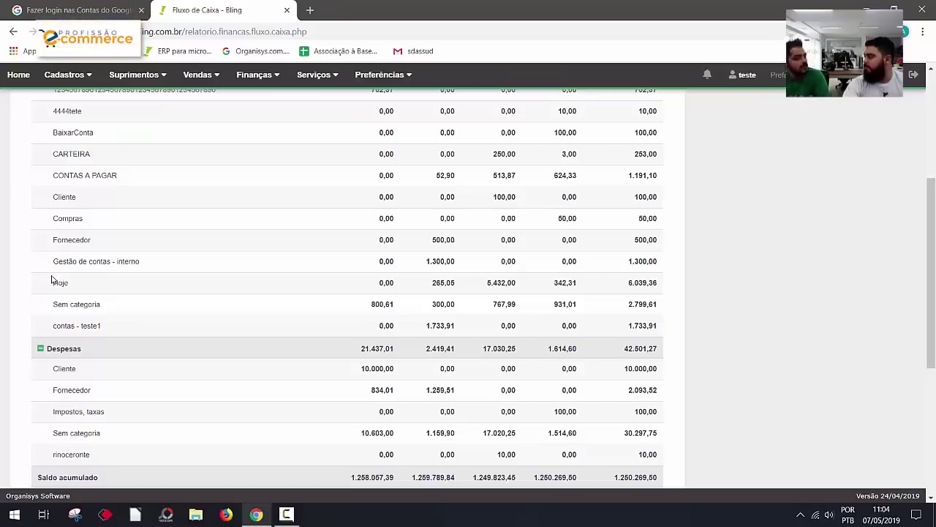
scroll(147, 302, "up", 2)
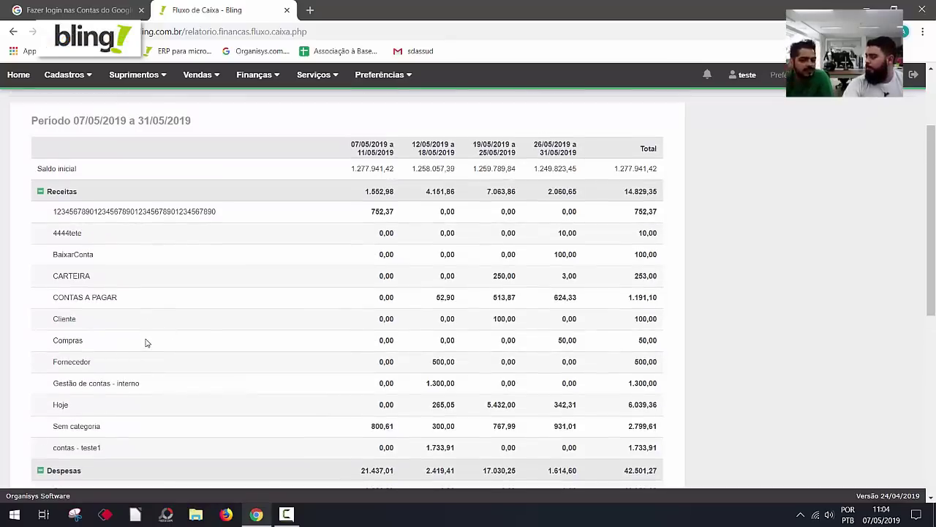
Step: Switch the Fluxo de Caixa report period to Até o mês and set the month to 08/2019
scroll(145, 338, "up", 2)
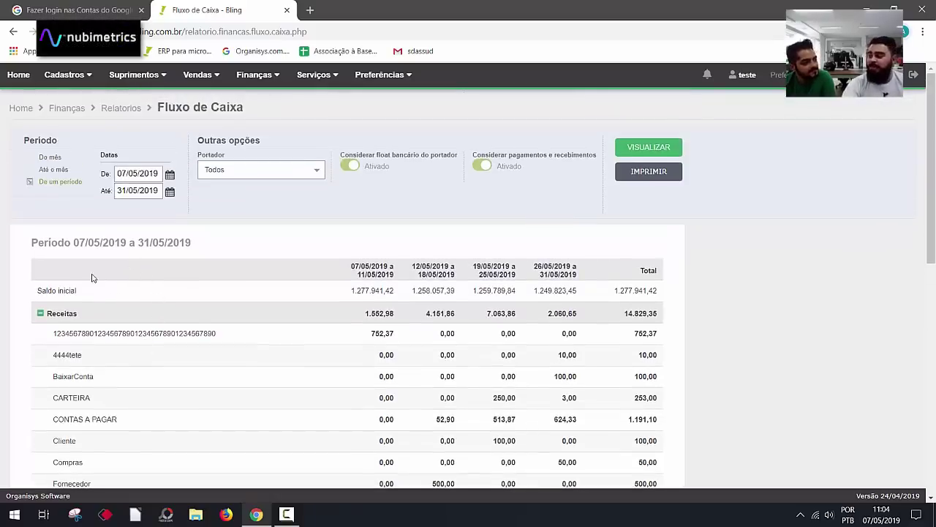
left_click(50, 162)
left_click(59, 172)
left_click(160, 172)
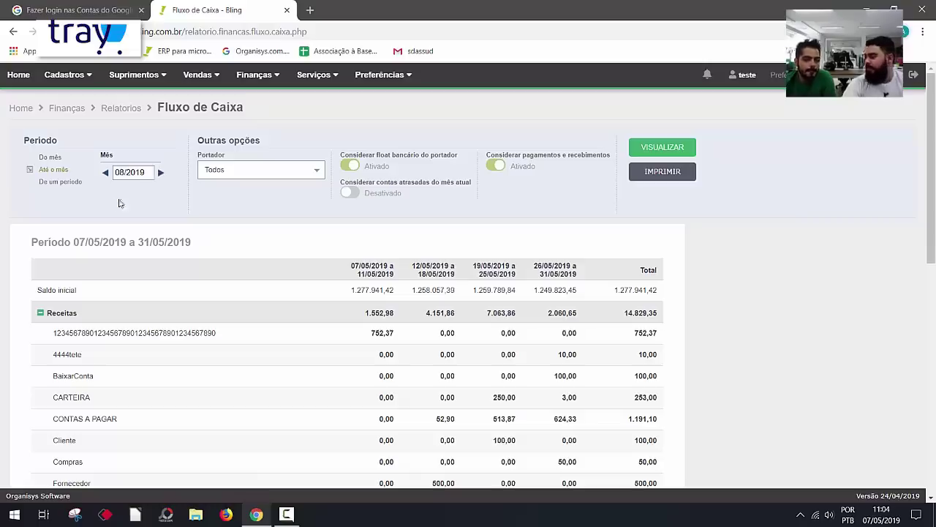
Step: Examine the line chart of Receitas, Despesas and Saldo below the cash flow table
scroll(209, 265, "down", 3)
scroll(209, 264, "down", 4)
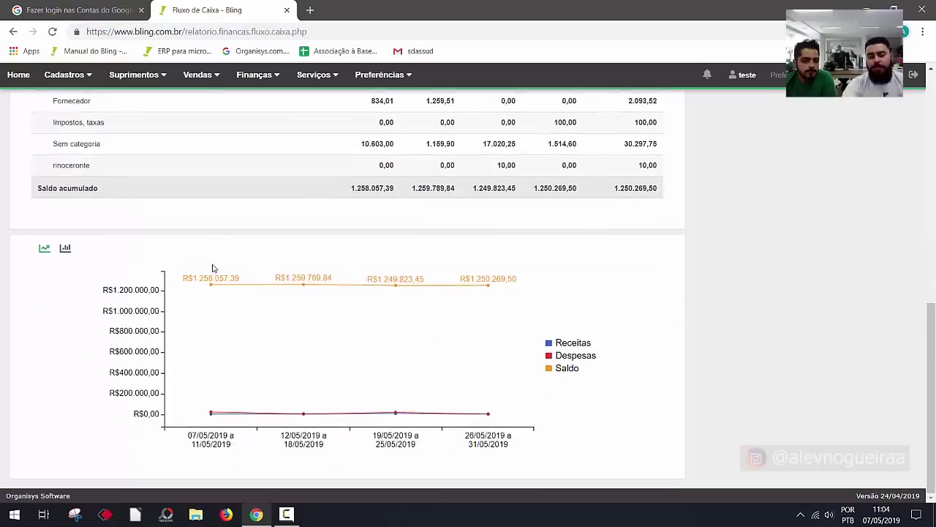
mouse_move(254, 331)
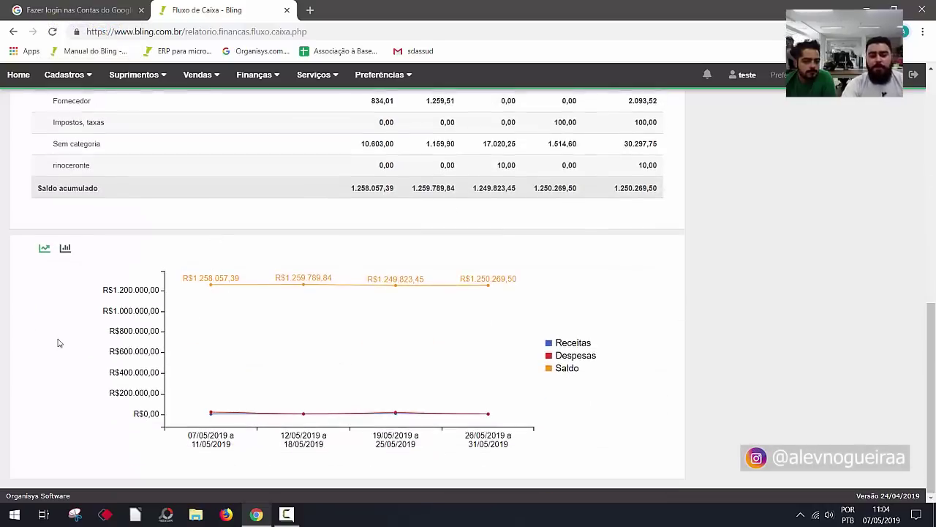